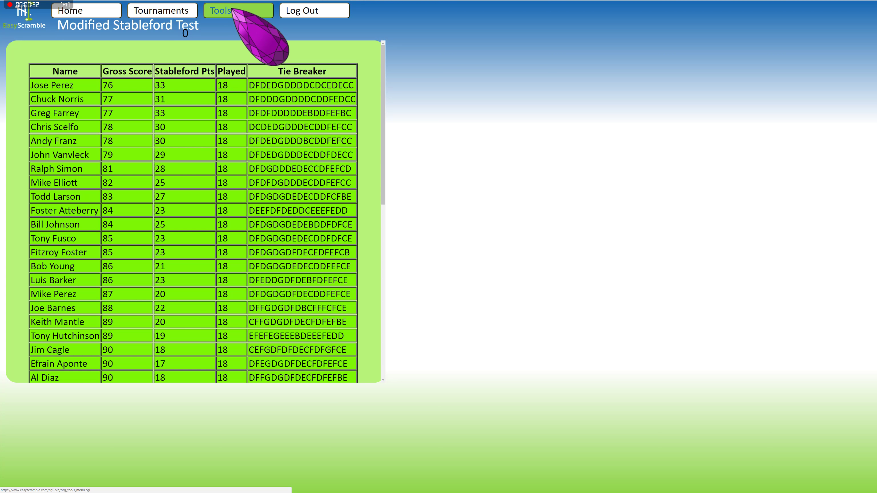
# In the tournament's payout configuration, set the main pot flat amount to 100 and the winners' share of the main pot to 100%.
pyautogui.click(233, 9)
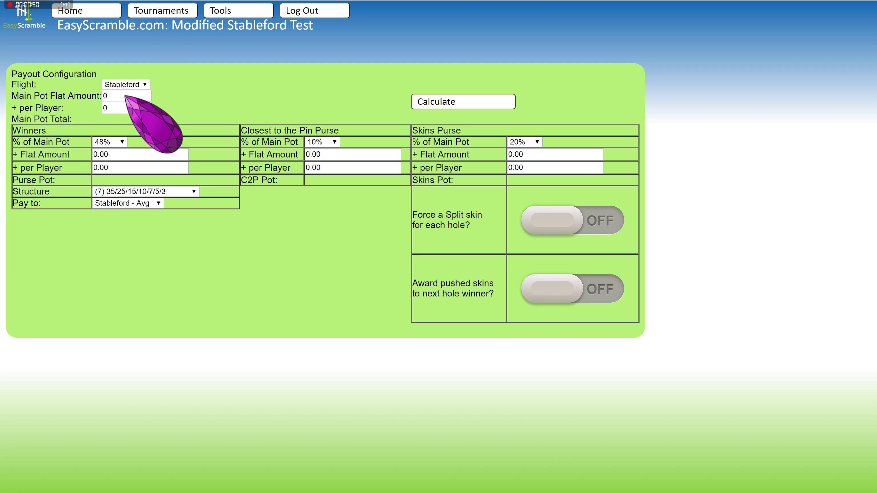
pyautogui.doubleClick(109, 96)
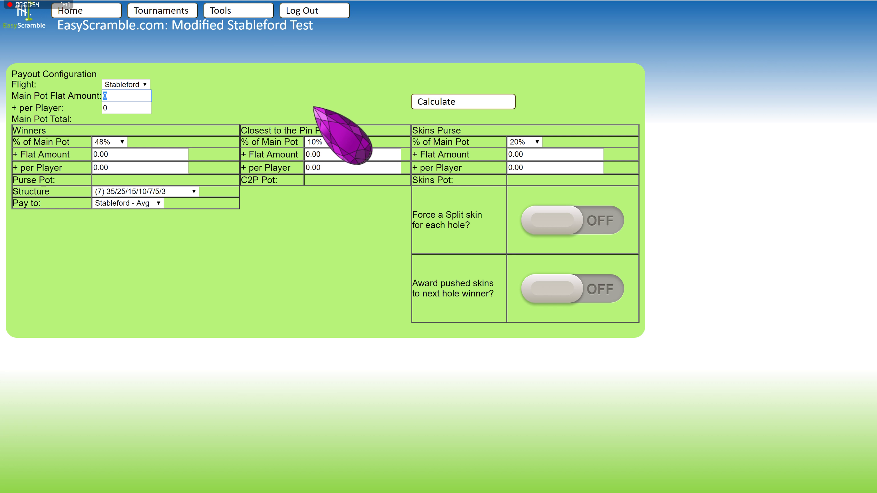
pyautogui.write('100')
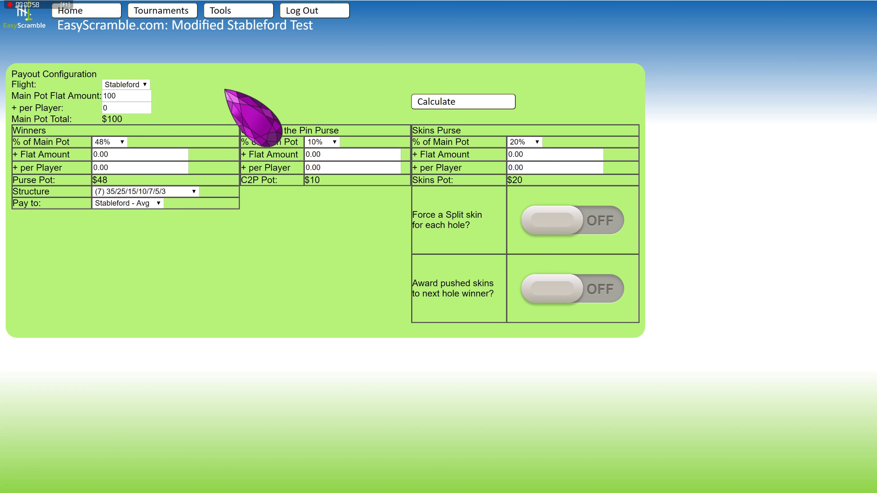
pyautogui.click(123, 141)
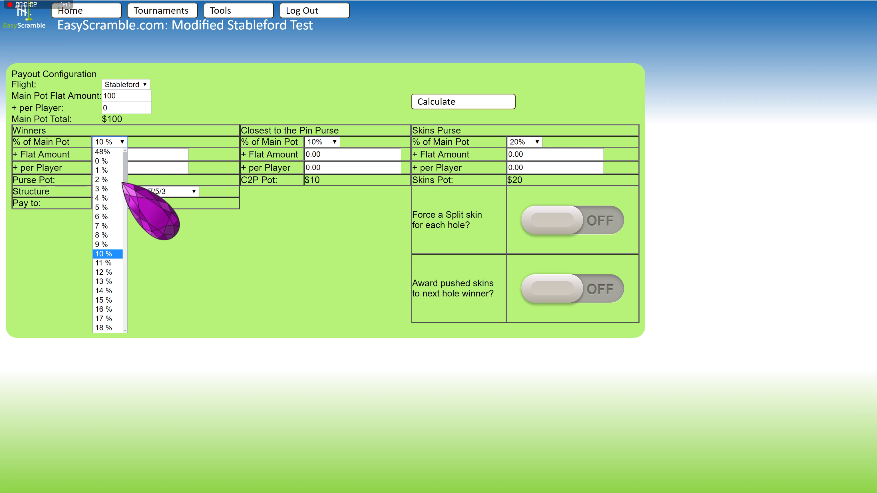
pyautogui.scroll(-20, 116, 277)
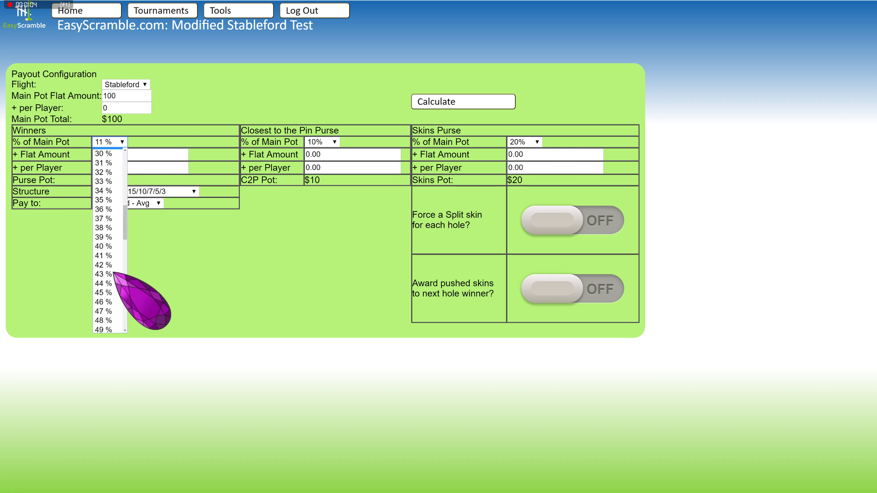
pyautogui.click(106, 328)
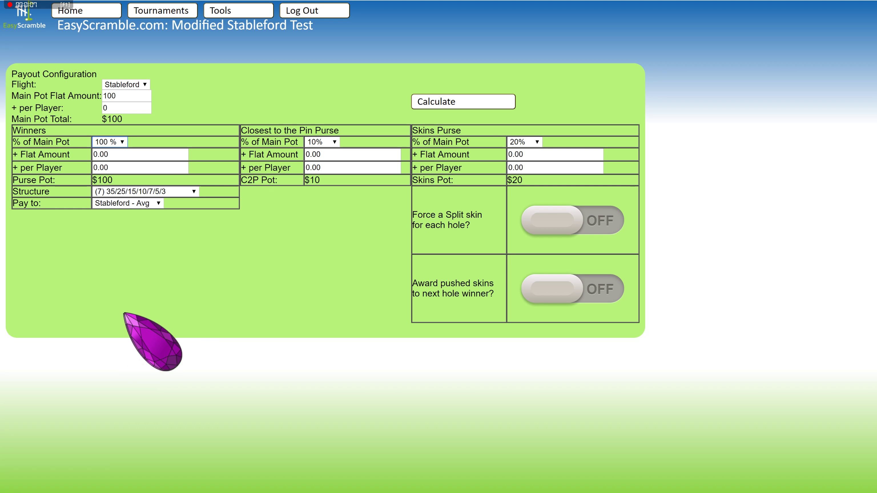
# Set the winners' payout structure to (1) 100%, paid by Gross Score, and calculate the payouts.
pyautogui.click(194, 192)
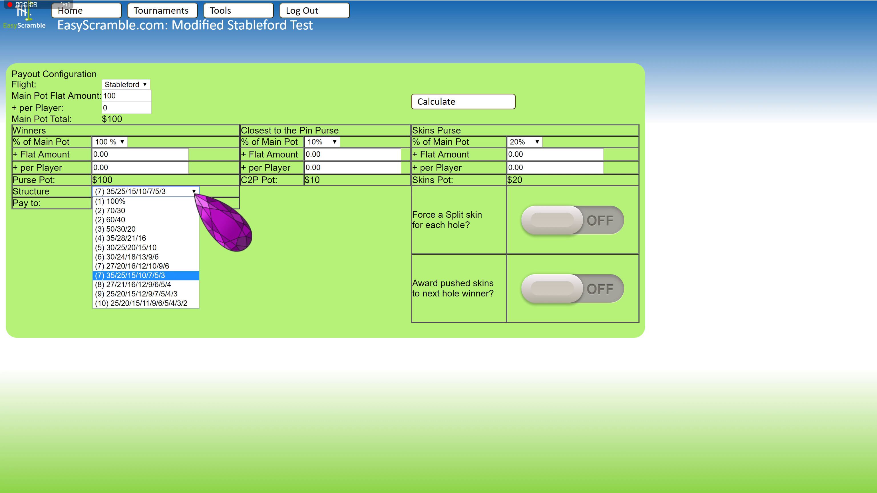
pyautogui.click(132, 201)
pyautogui.click(153, 203)
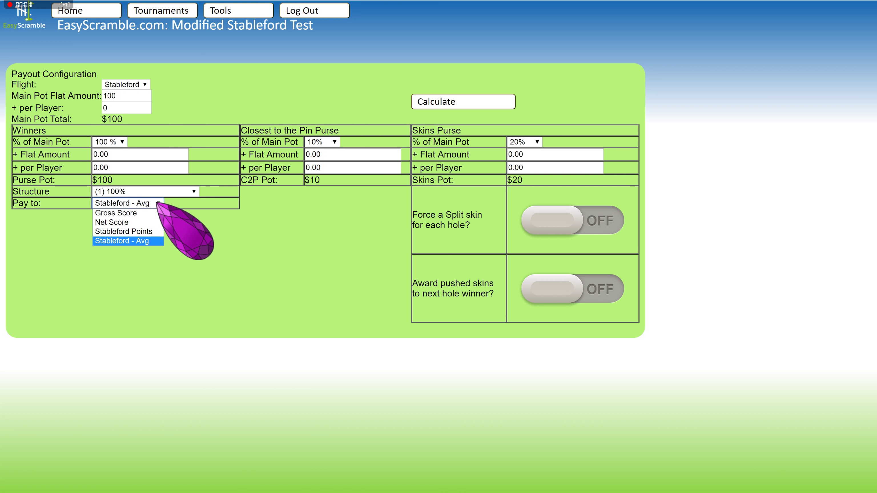
pyautogui.click(123, 214)
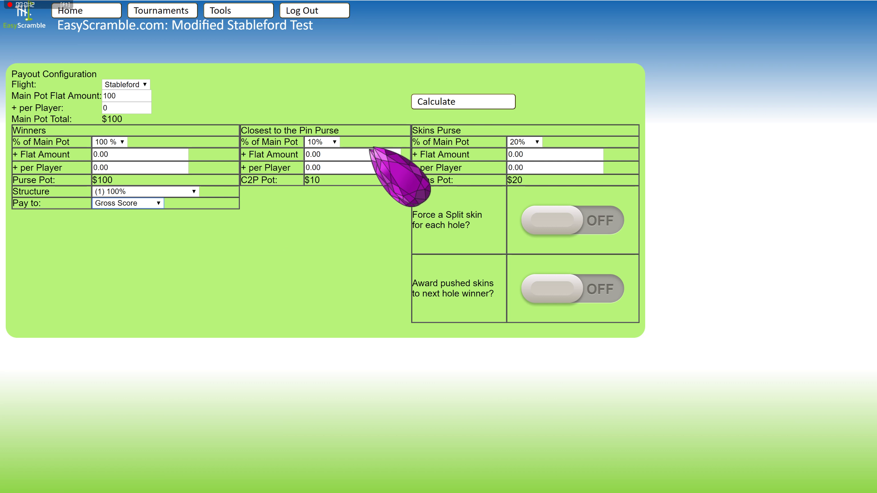
pyautogui.click(446, 102)
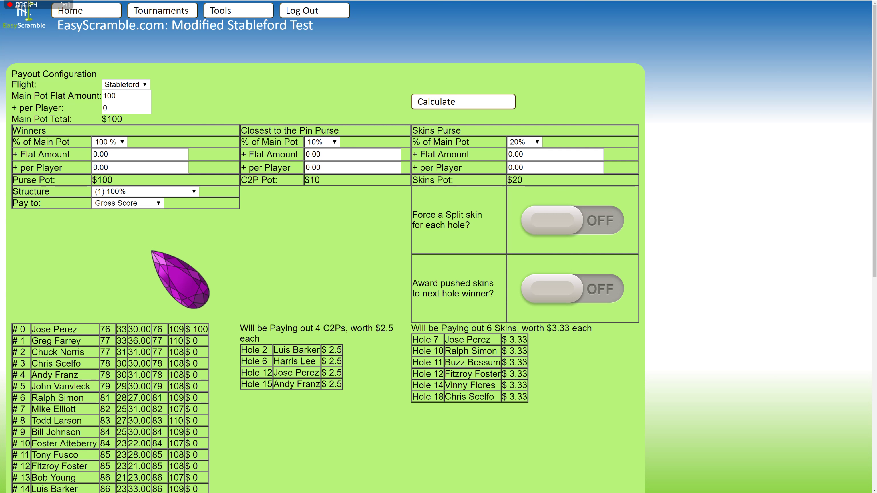
# Set the main pot flat amount to 500.
pyautogui.doubleClick(109, 96)
pyautogui.write('500')
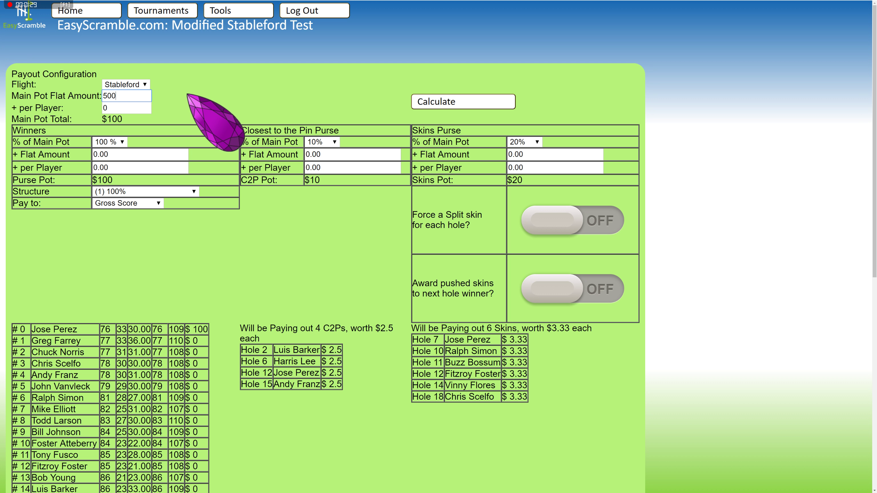
pyautogui.click(187, 93)
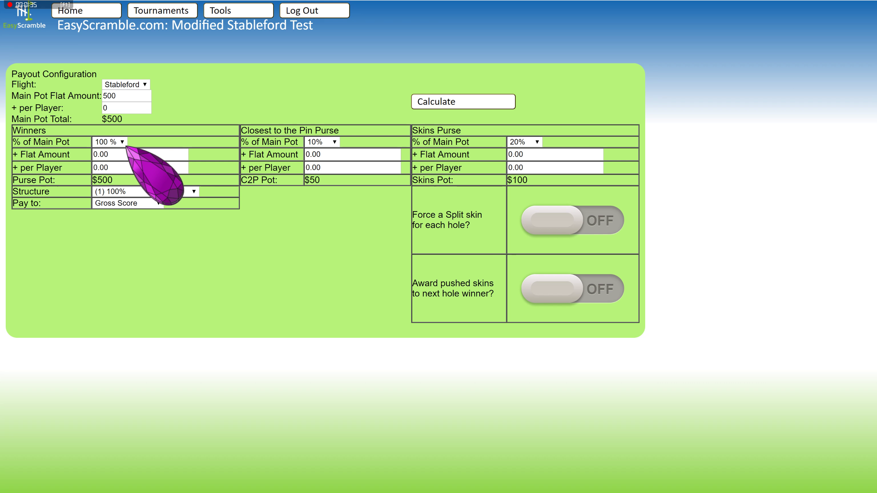
# Set the main pot flat amount to 1000.
pyautogui.doubleClick(126, 95)
pyautogui.write('1000')
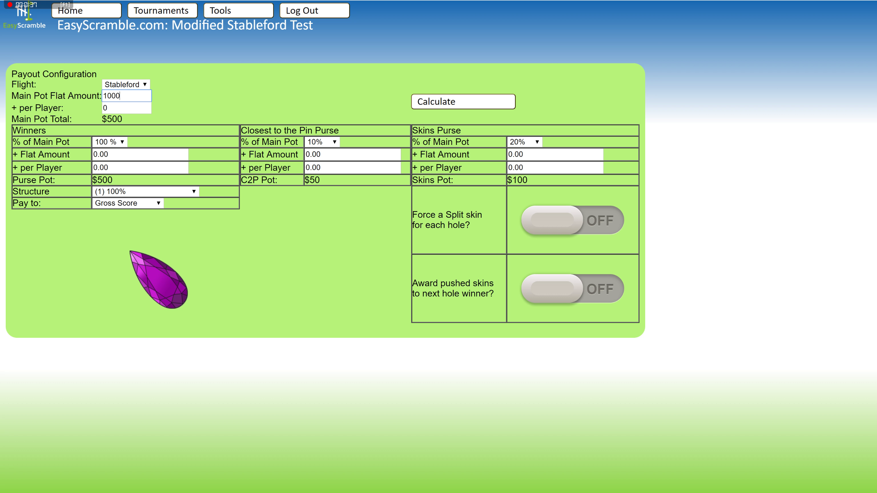
pyautogui.click(130, 251)
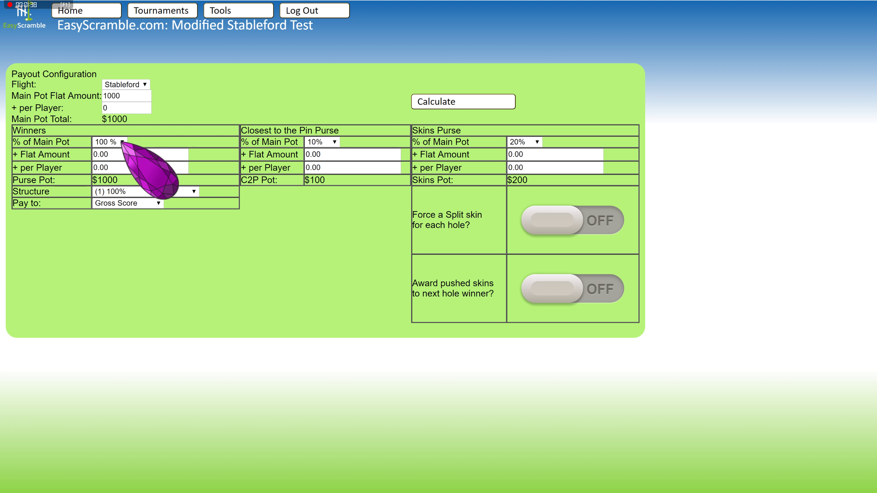
# Reduce the winners' share of the main pot to 50% and calculate the payouts.
pyautogui.click(122, 141)
pyautogui.scroll(15, 115, 207)
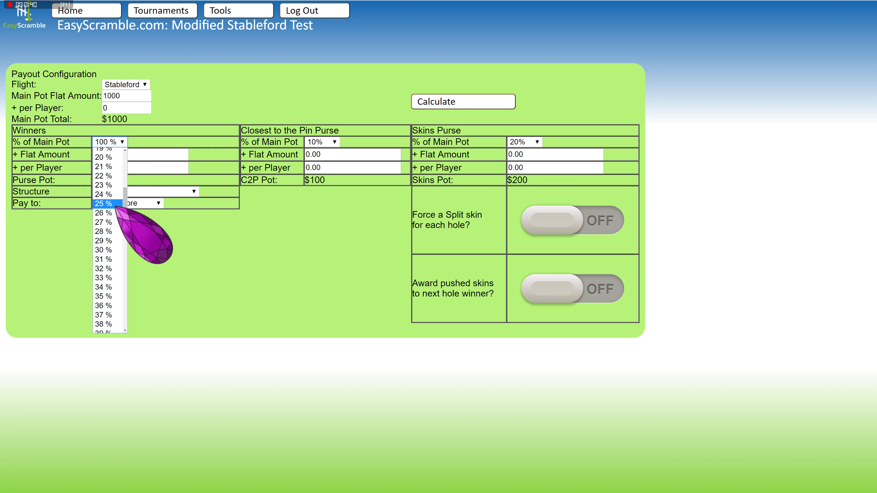
pyautogui.scroll(-6, 113, 304)
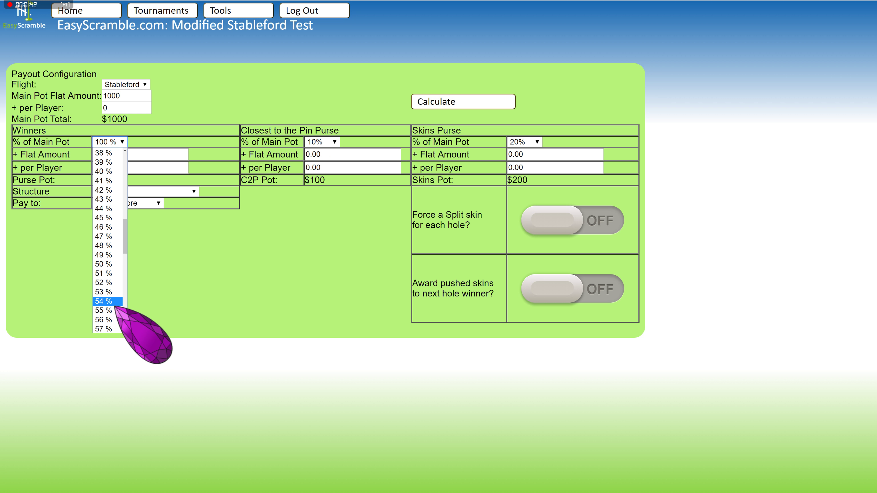
pyautogui.click(109, 268)
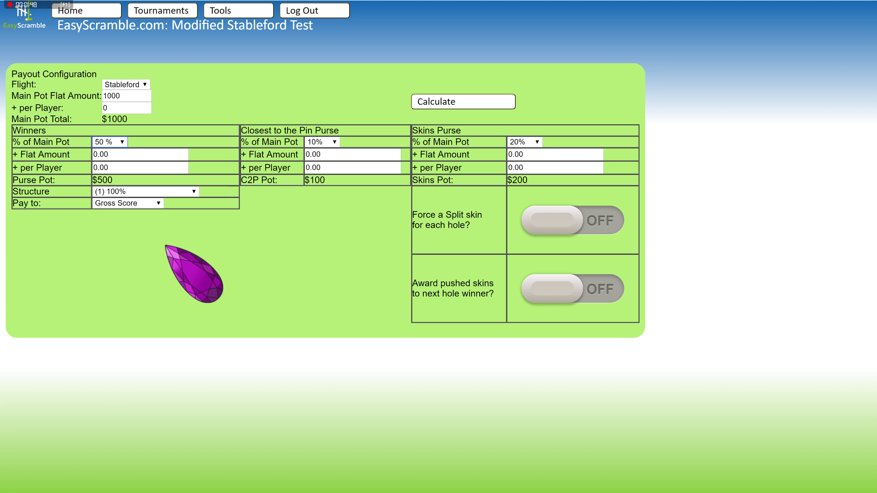
pyautogui.click(439, 98)
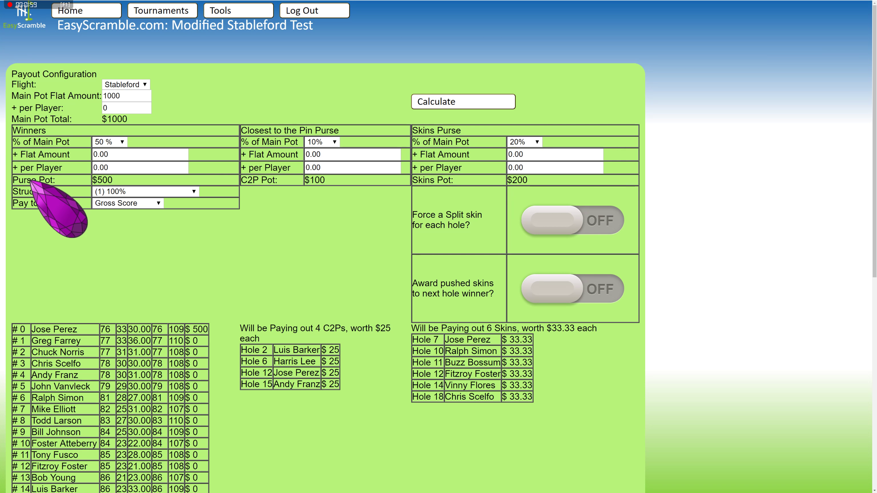
# Change the winners' payout structure to (2) 70/30 and recalculate the payouts.
pyautogui.click(194, 192)
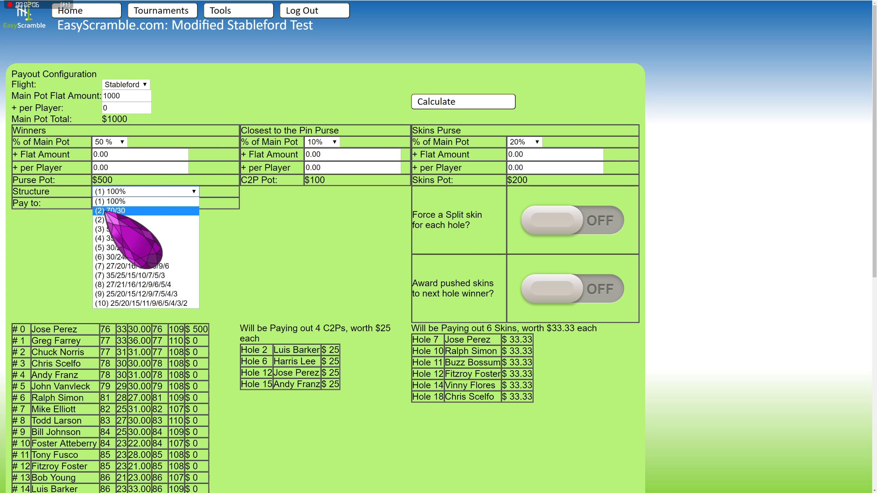
pyautogui.click(131, 210)
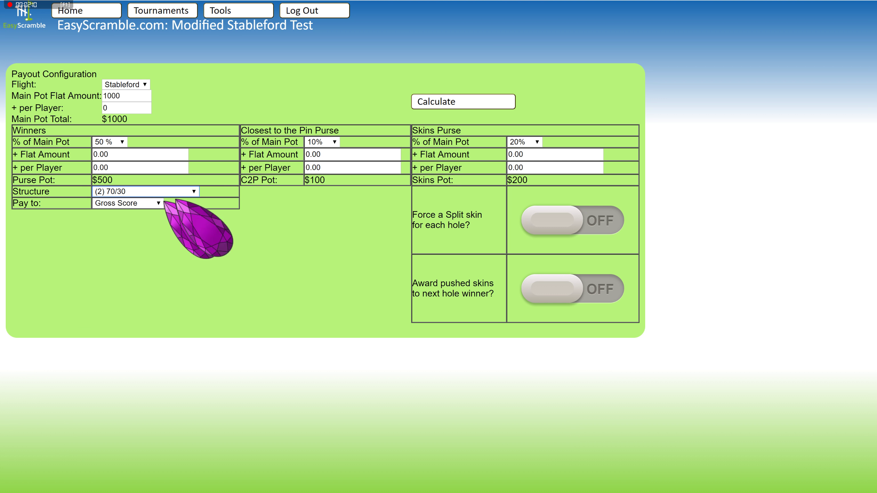
pyautogui.click(435, 101)
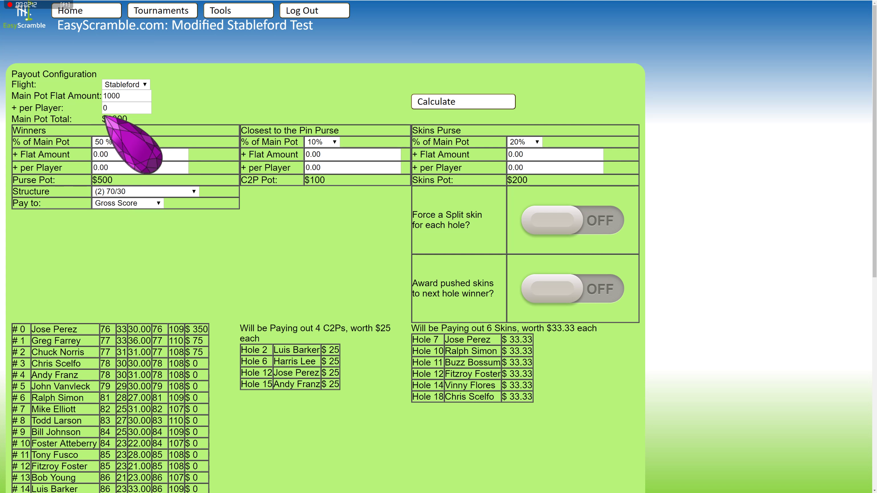
# Set the winners' share to 100% with a main pot flat amount of 100, and recalculate the payouts.
pyautogui.click(122, 142)
pyautogui.scroll(-10, 120, 332)
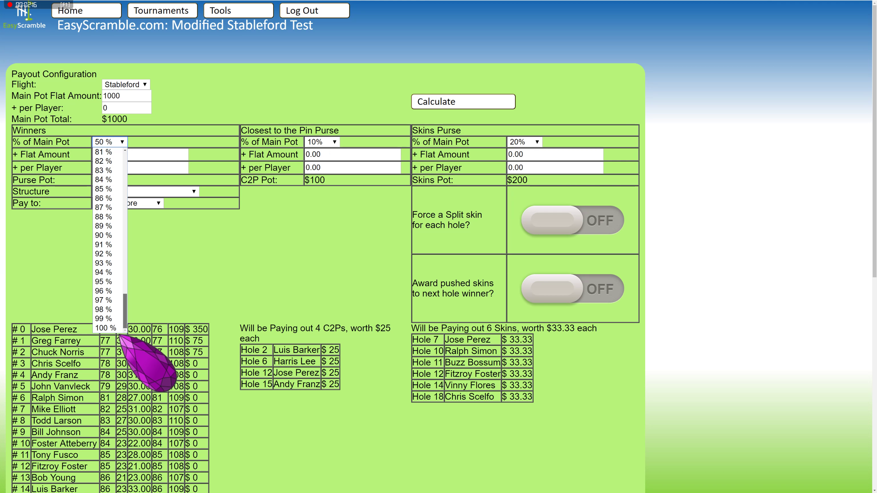
pyautogui.click(105, 329)
pyautogui.doubleClick(138, 96)
pyautogui.write('1')
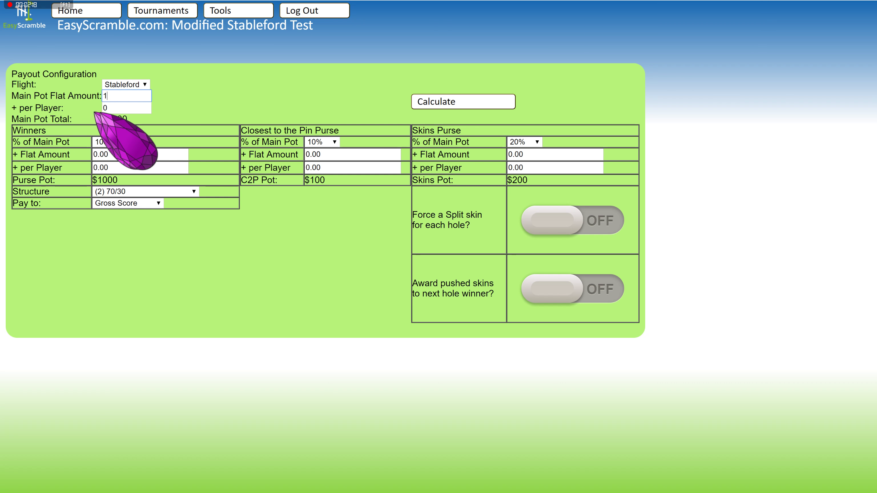
pyautogui.write('00')
pyautogui.click(424, 101)
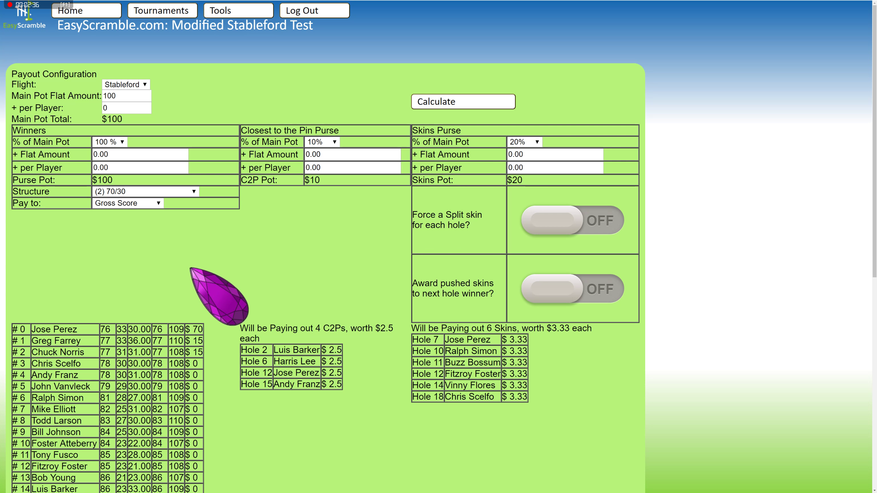
# Set the closest-to-the-pin and skins shares of the main pot to 0% each and recalculate the payouts.
pyautogui.click(335, 141)
pyautogui.click(340, 159)
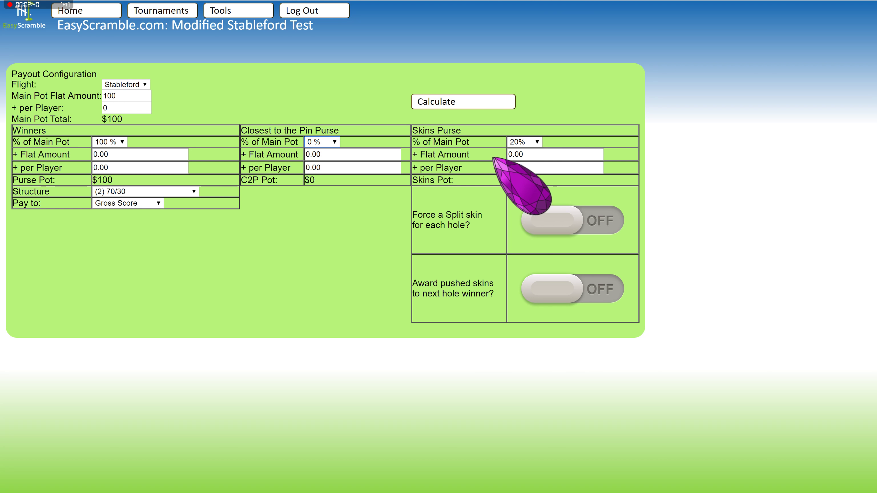
pyautogui.click(534, 142)
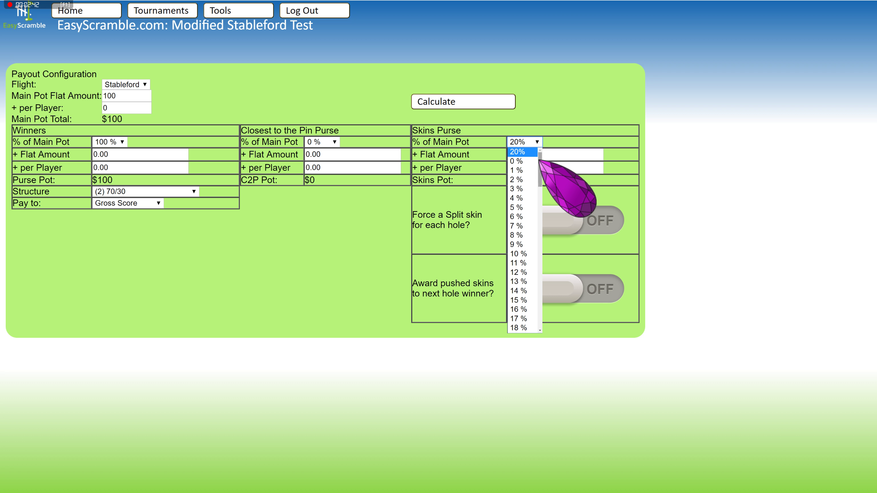
pyautogui.click(519, 162)
pyautogui.click(466, 102)
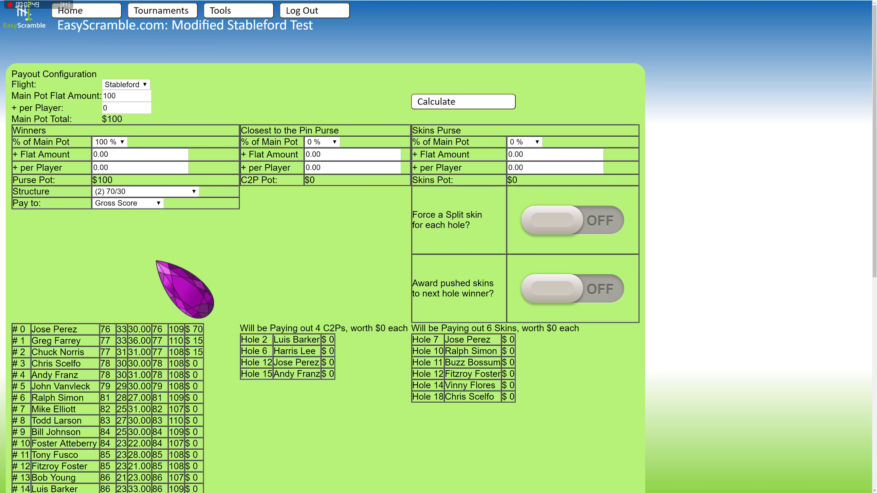
# Set the main pot flat amount to 0 and fund the main pot with 20 per player instead.
pyautogui.click(114, 154)
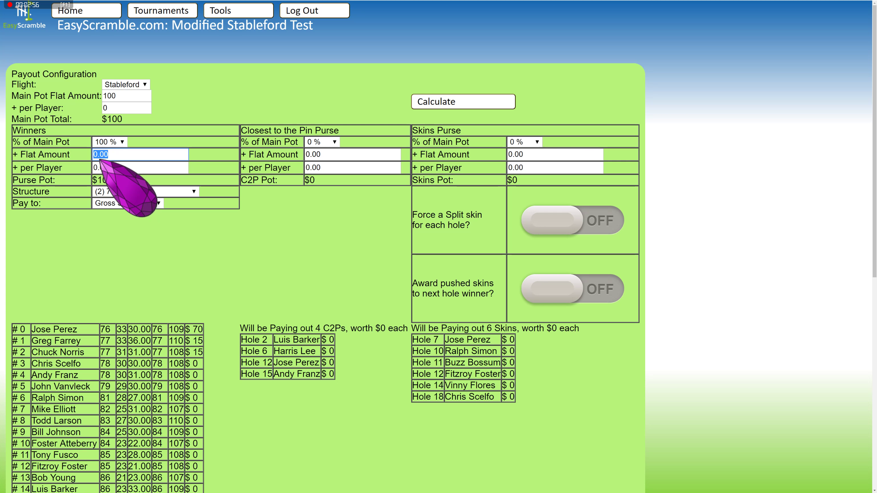
pyautogui.click(124, 95)
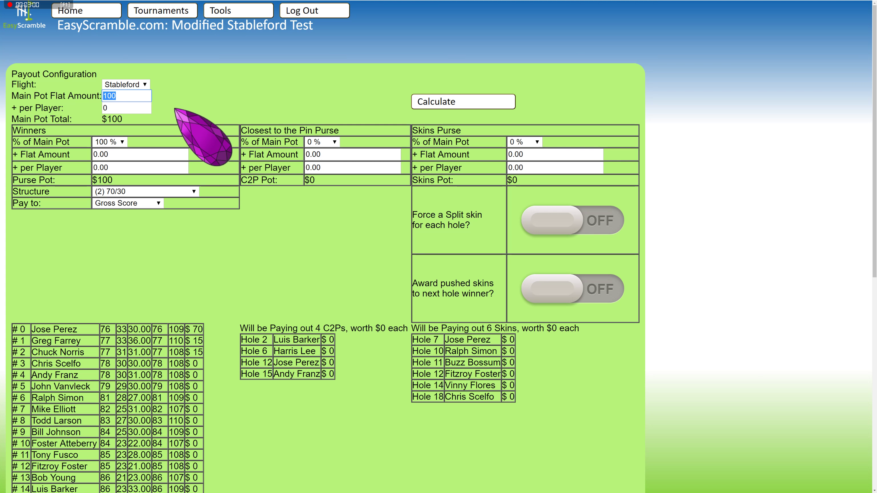
pyautogui.write('0')
pyautogui.click(147, 108)
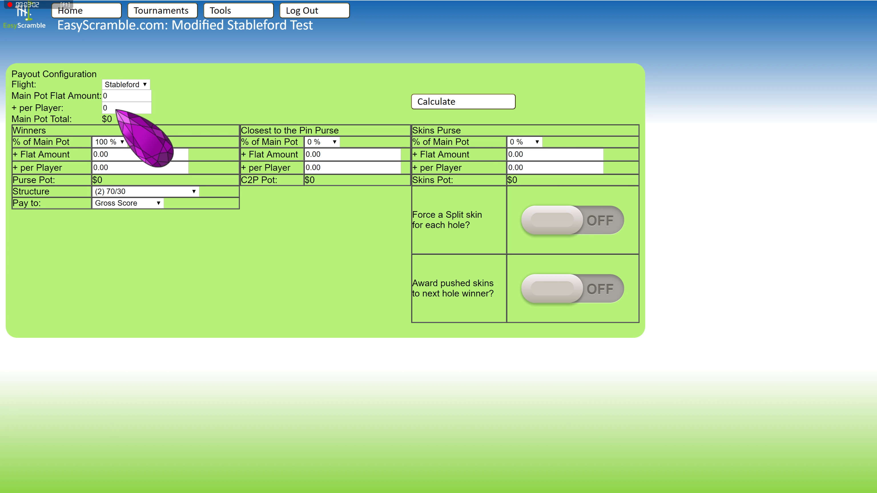
pyautogui.write('20')
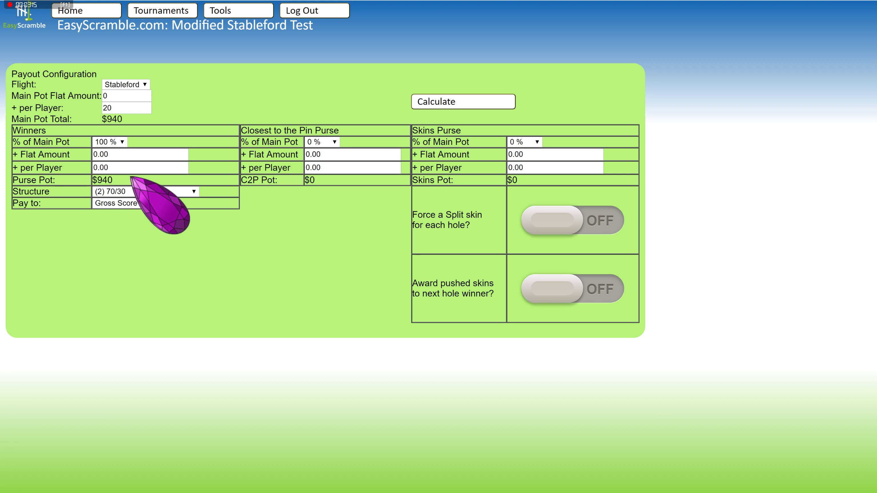
# Change the winners' payout structure to (10) 25/20/15/11/9/6/5/4/3/2, calculate the payouts and review the resulting list.
pyautogui.click(194, 191)
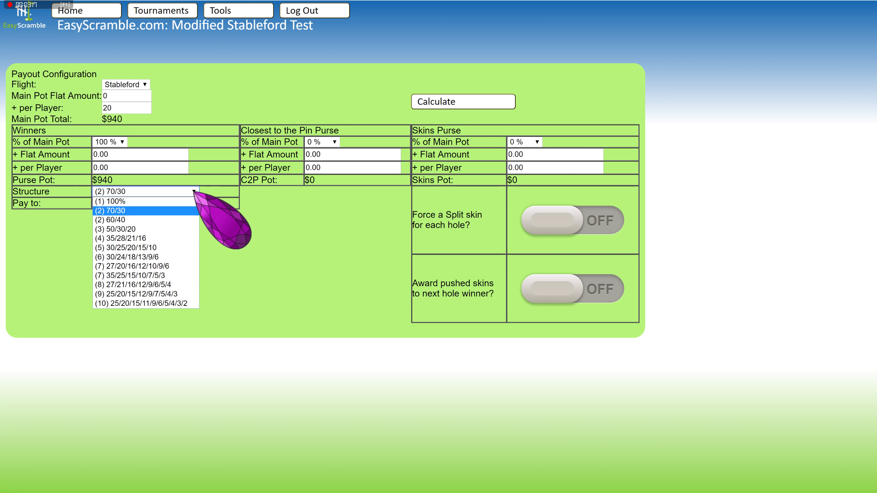
pyautogui.click(166, 304)
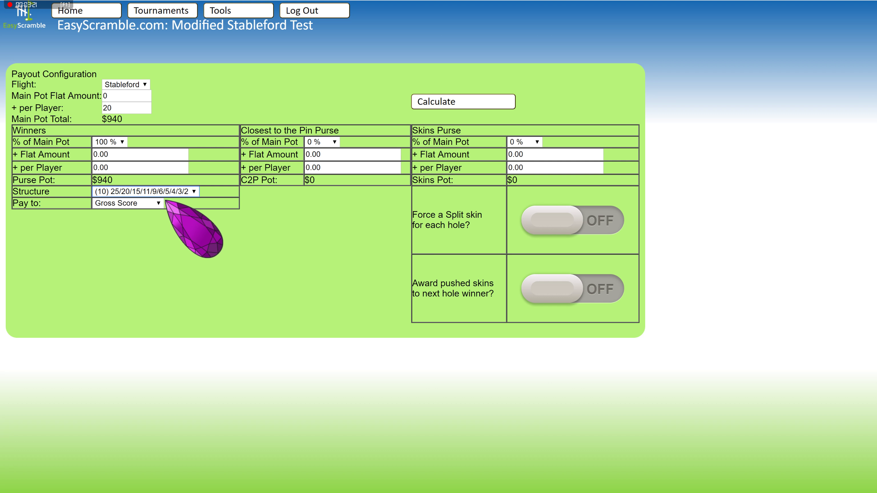
pyautogui.click(436, 100)
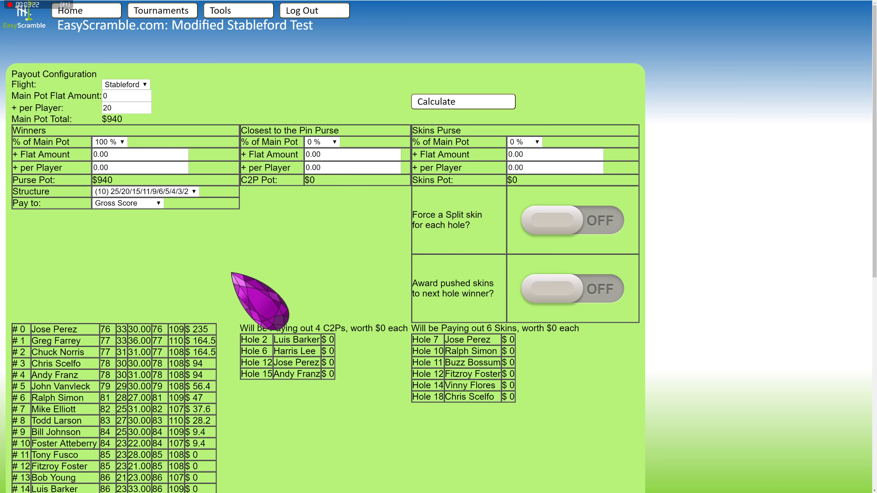
pyautogui.scroll(-3, 242, 287)
pyautogui.scroll(3, 252, 304)
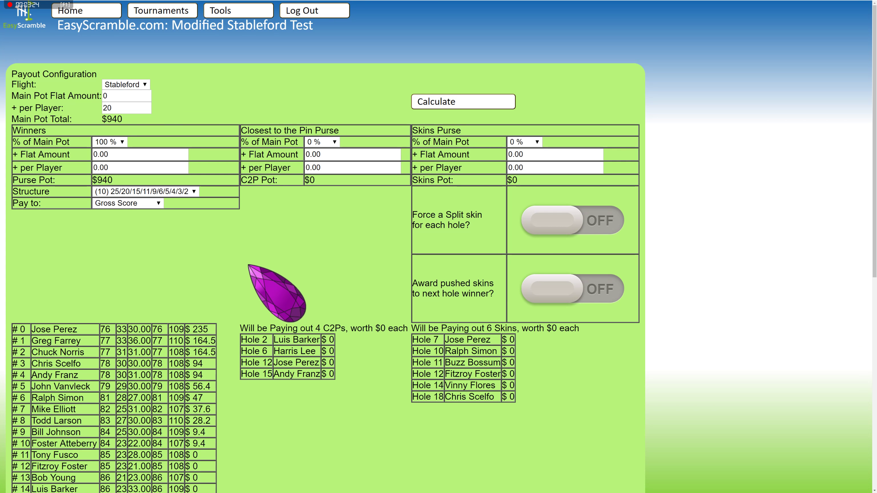
# Change the winners' payout structure to (3) 50/30/20 and calculate the payouts.
pyautogui.click(194, 192)
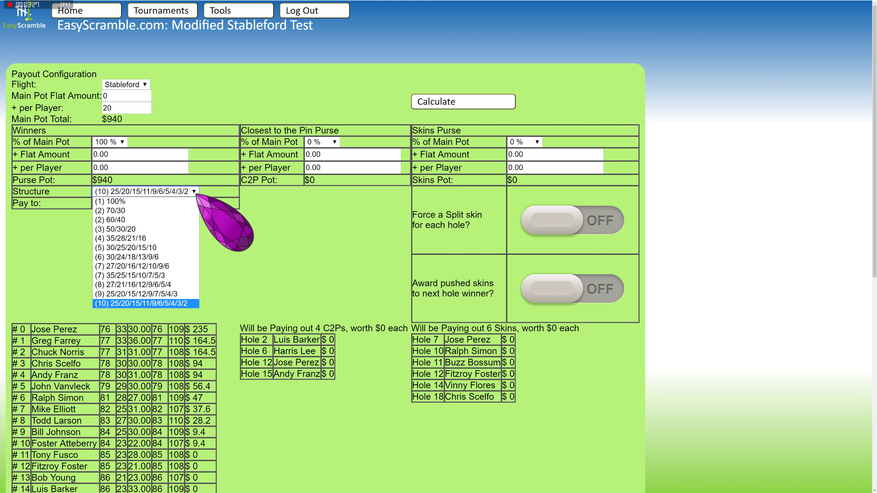
pyautogui.click(145, 229)
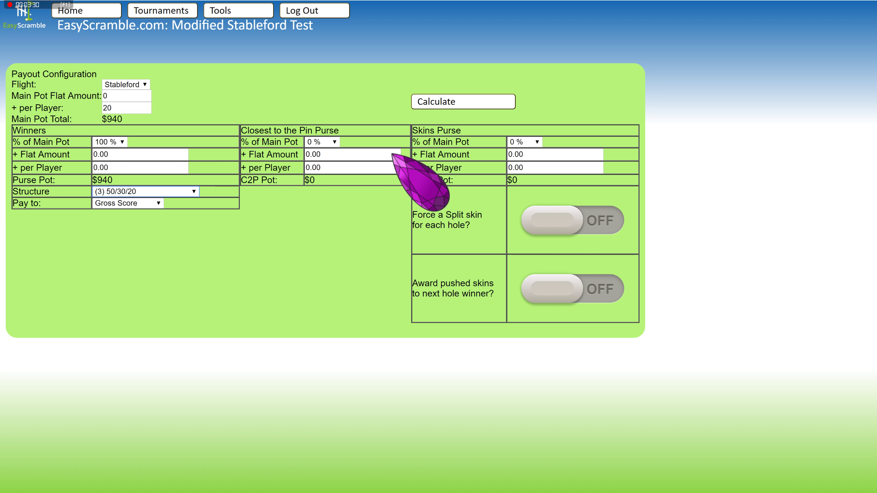
pyautogui.click(460, 104)
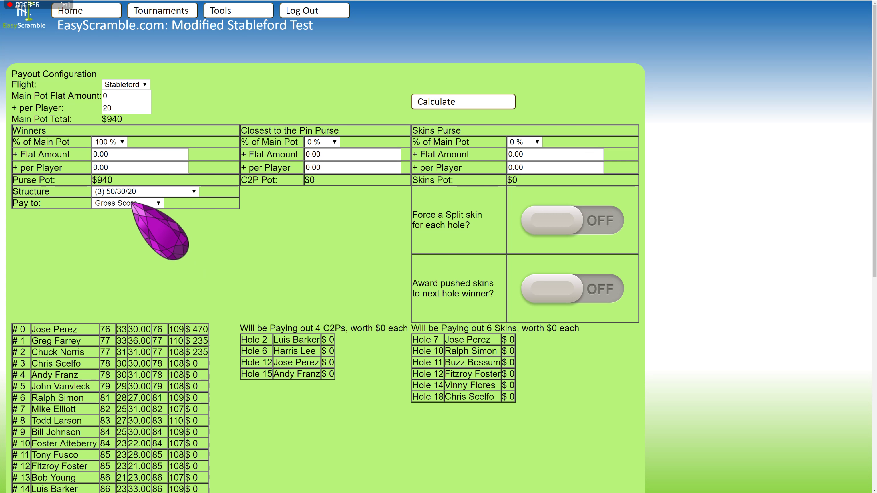
# Pay the winners by Stableford Points with the (1) 100% structure and calculate the payouts.
pyautogui.click(149, 206)
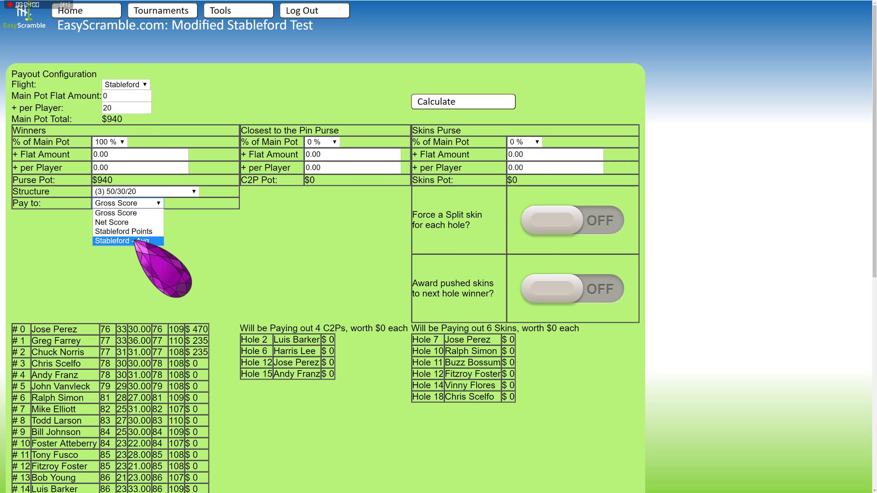
pyautogui.click(139, 232)
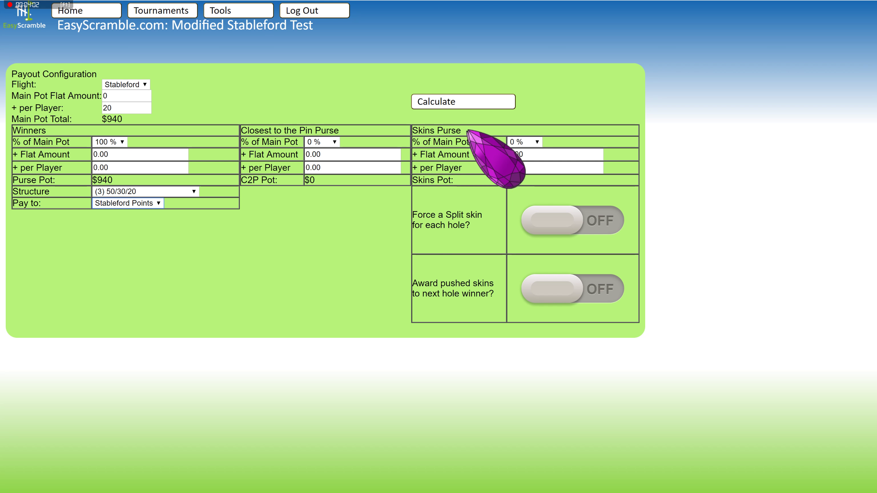
pyautogui.click(153, 191)
pyautogui.click(120, 201)
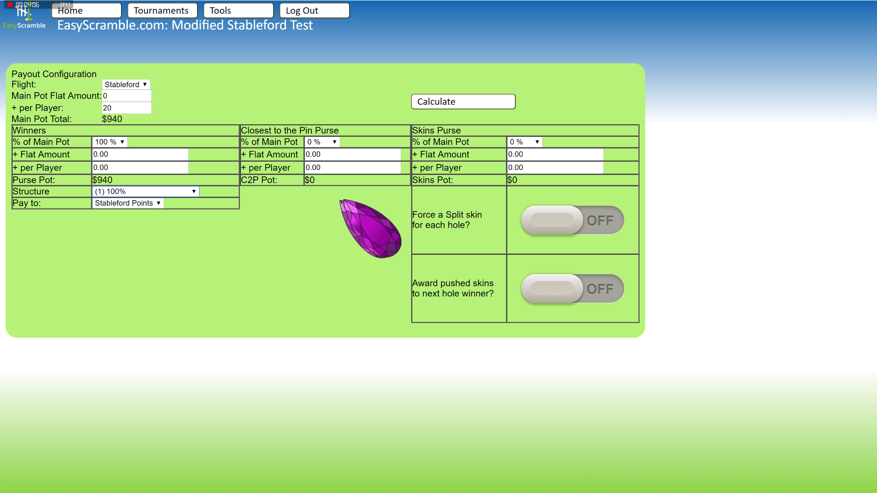
pyautogui.click(464, 103)
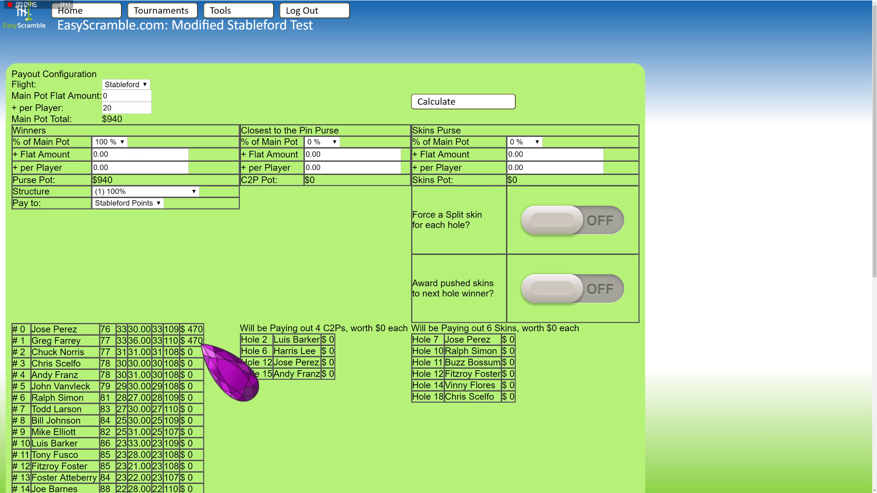
# Switch the winners' payout structure to (2) 70/30 and recalculate the payouts.
pyautogui.click(194, 192)
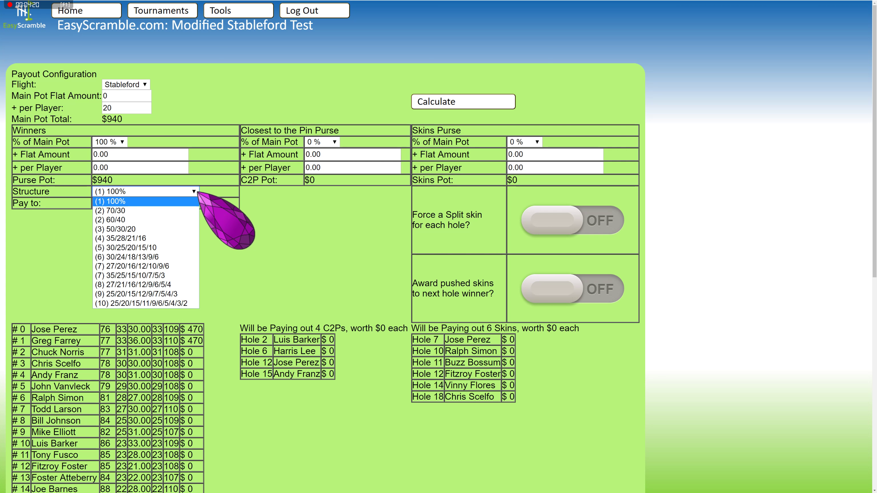
pyautogui.click(151, 212)
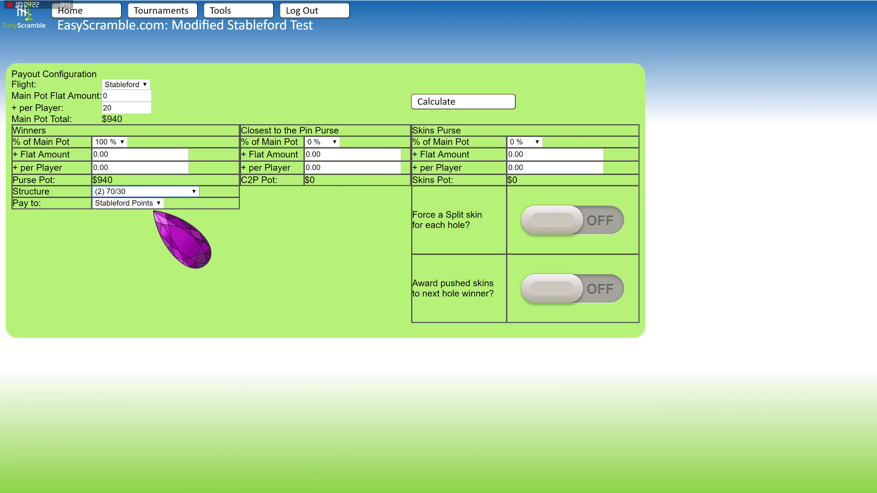
pyautogui.click(456, 103)
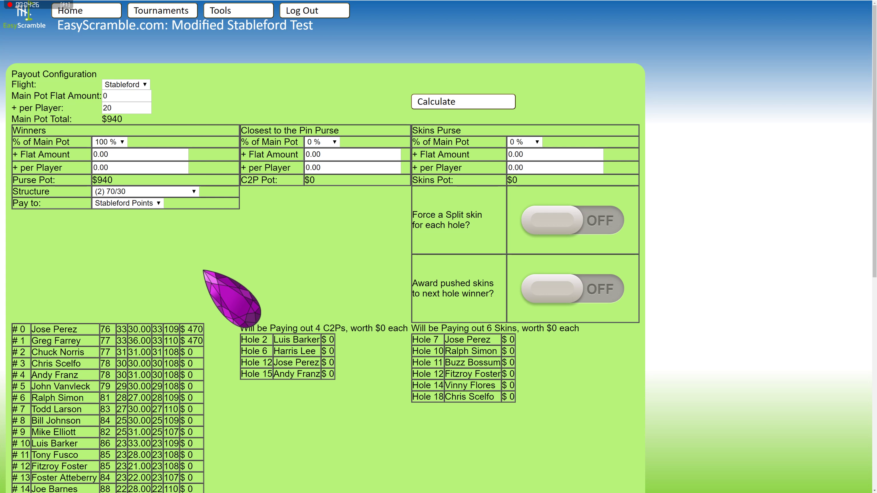
# Set the winners' structure to (3) 50/30/20 for the Stableford Points payout and recalculate.
pyautogui.click(194, 191)
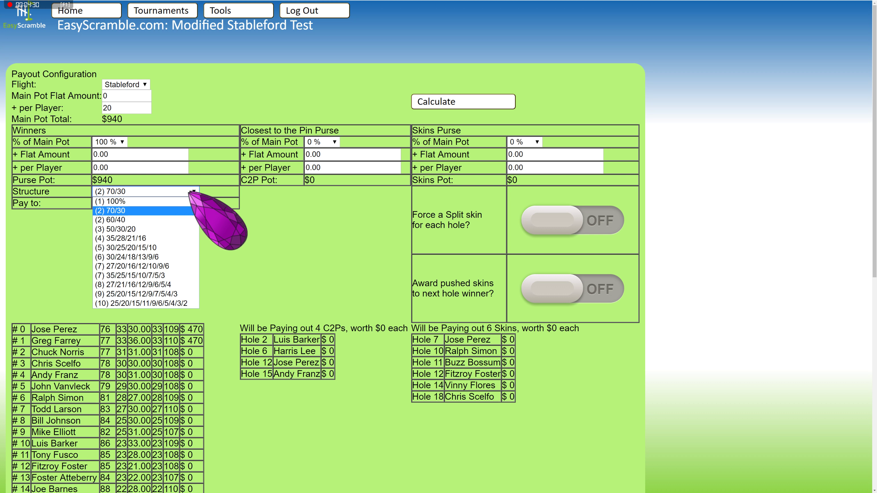
pyautogui.click(133, 228)
pyautogui.click(435, 102)
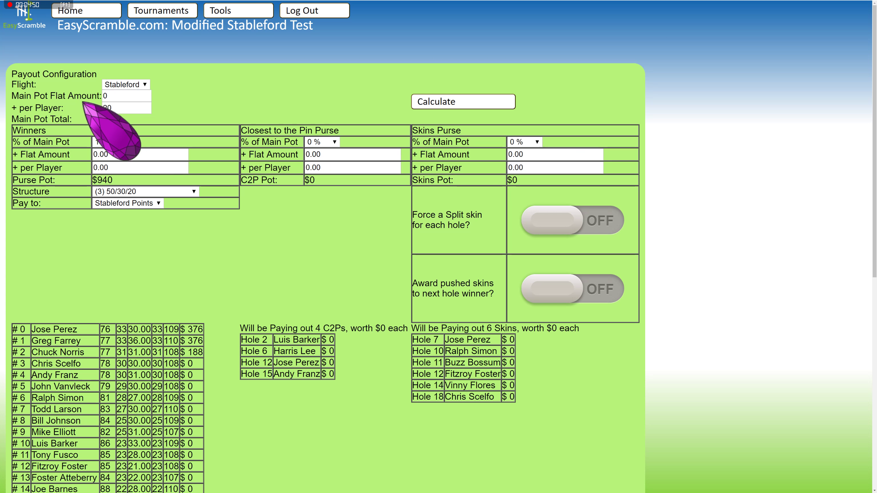
# Set the main pot flat amount to 1000 and the main pot's per-player amount to 0.
pyautogui.click(123, 142)
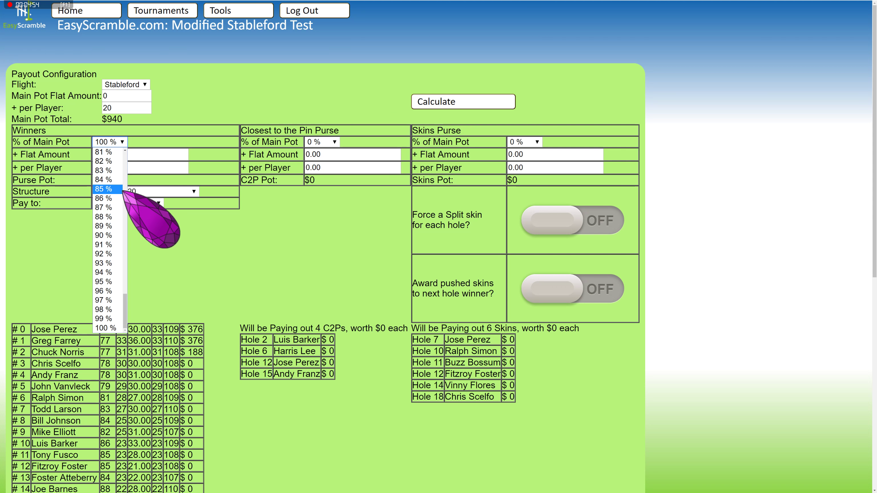
pyautogui.moveTo(120, 98); pyautogui.dragTo(81, 100)
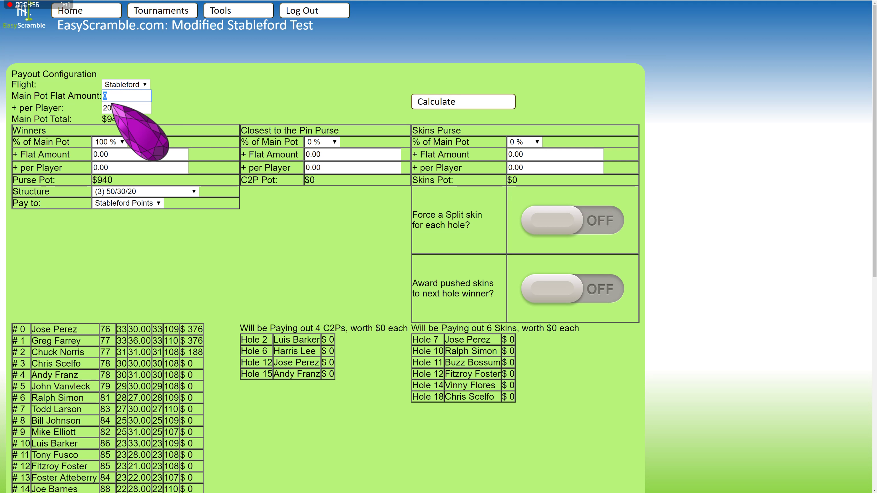
pyautogui.write('1000')
pyautogui.press('Tab')
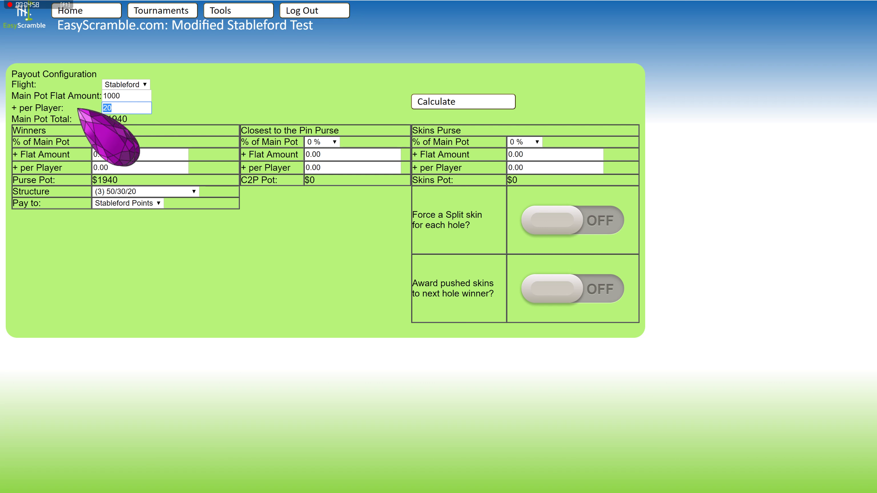
pyautogui.write('0')
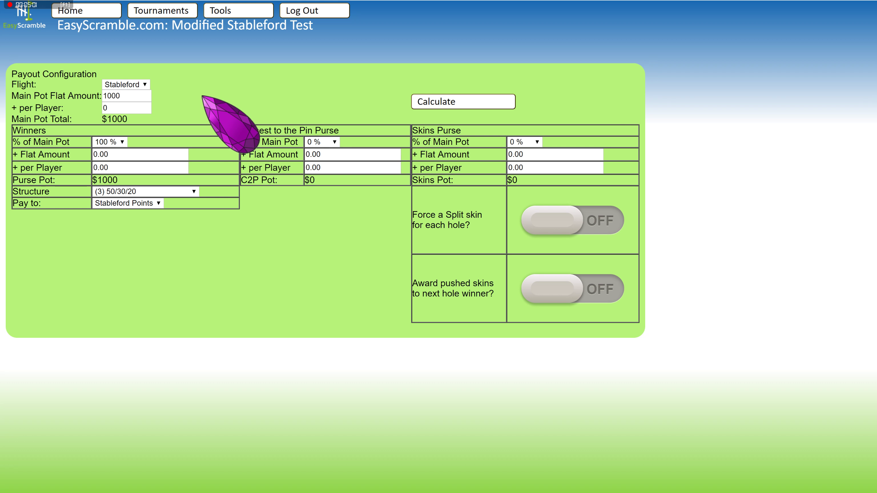
# Set the winners' share of the main pot to 50%.
pyautogui.click(122, 142)
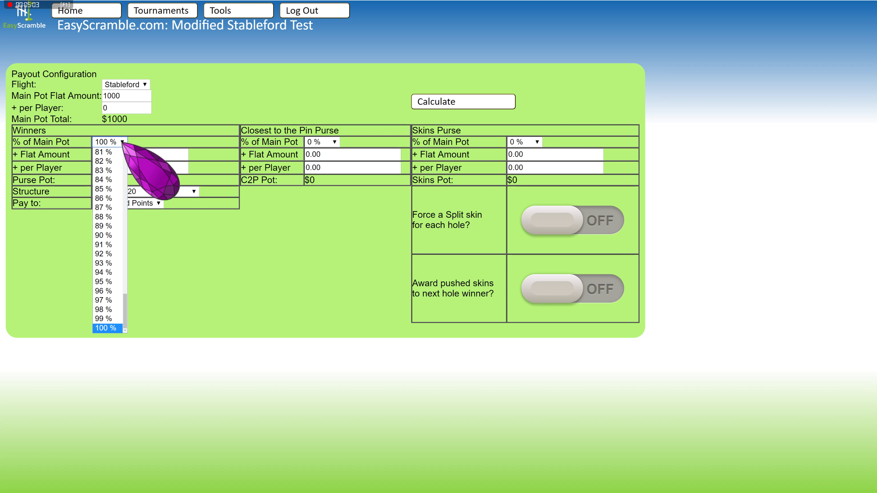
pyautogui.click(124, 176)
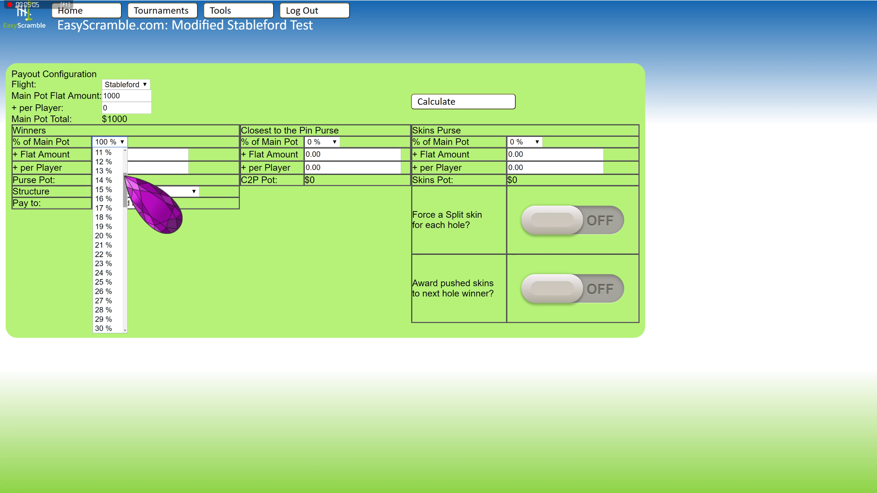
pyautogui.scroll(-5, 114, 282)
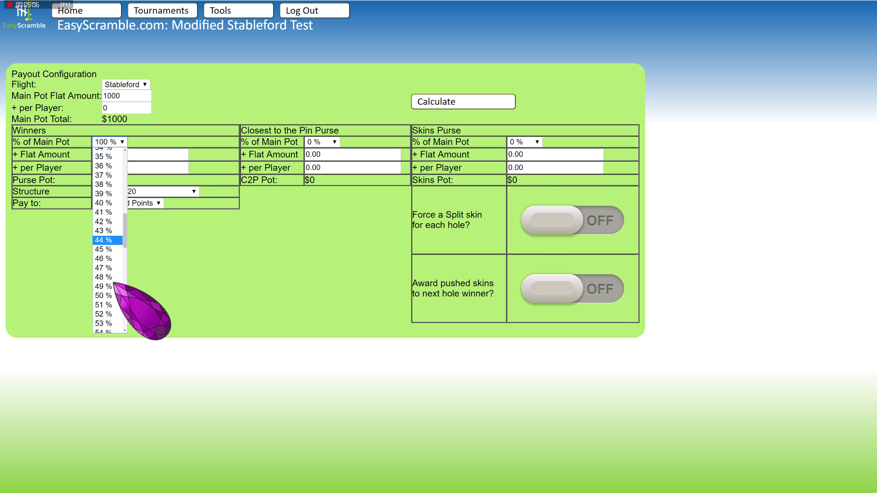
pyautogui.click(115, 295)
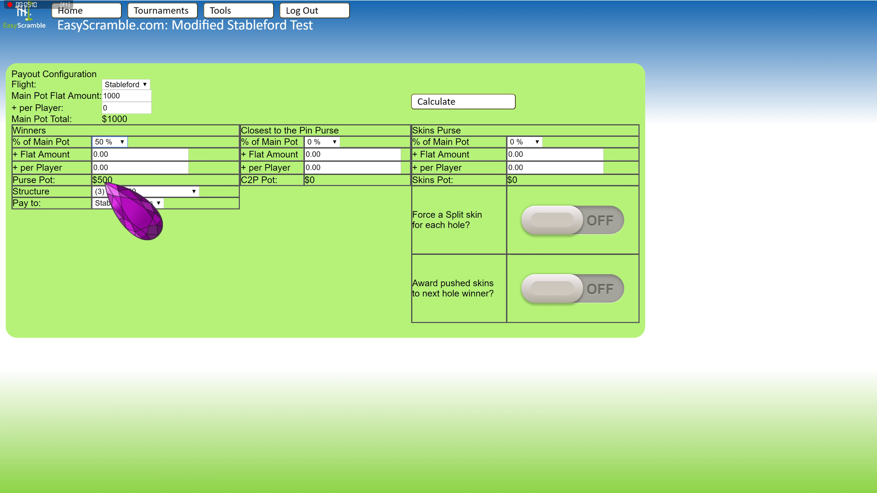
# Set the closest-to-the-pin share of the main pot to 10% and calculate the payouts.
pyautogui.click(335, 142)
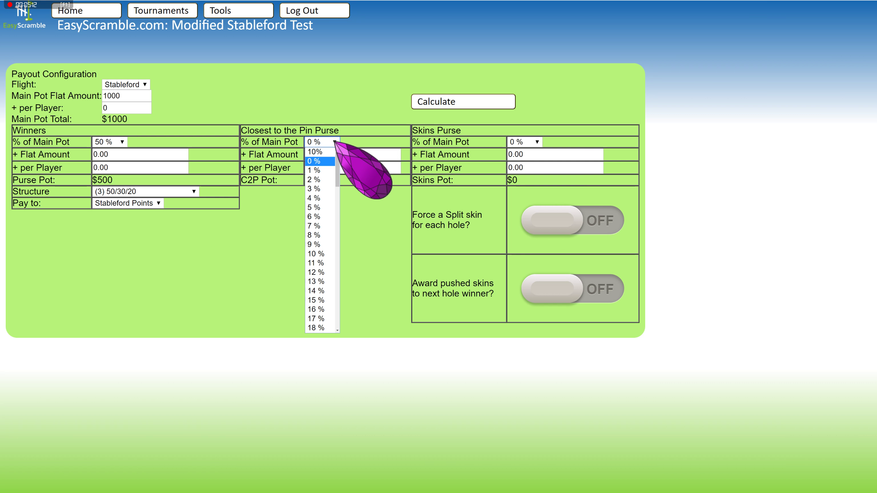
pyautogui.click(320, 253)
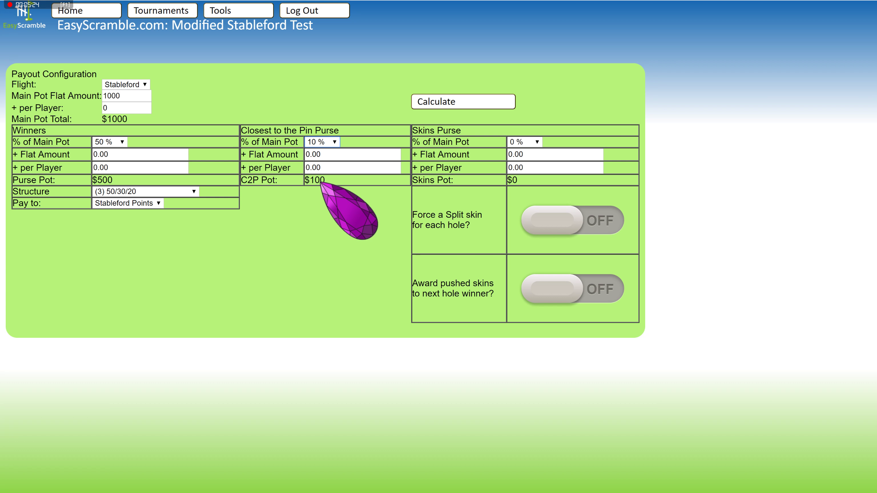
pyautogui.click(435, 107)
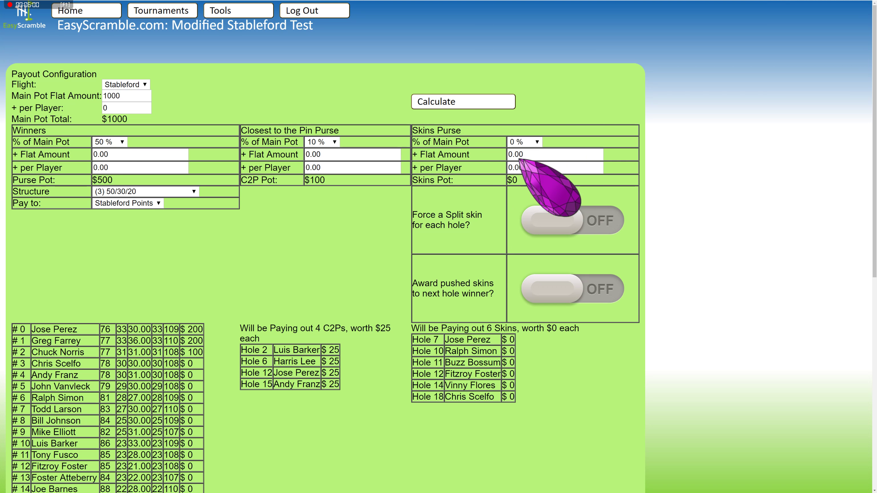
# Set the skins share of the main pot to 10% and recalculate the payouts.
pyautogui.click(538, 142)
pyautogui.click(527, 253)
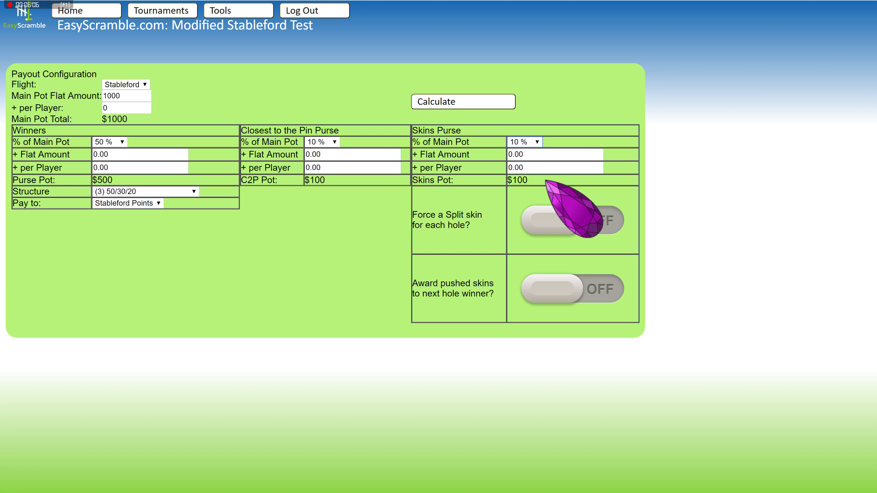
pyautogui.click(458, 101)
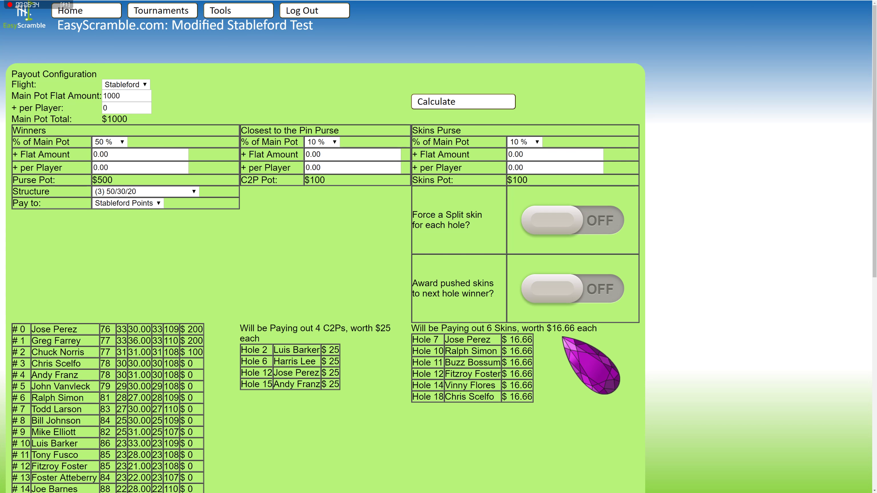
# Turn on forcing a split skin for each hole, calculate and review the skins payouts, and turn the option off again.
pyautogui.click(547, 217)
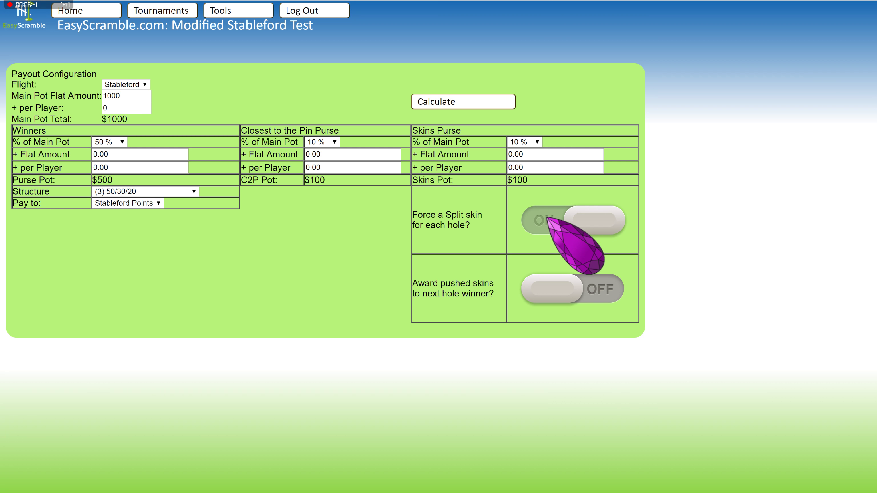
pyautogui.click(455, 101)
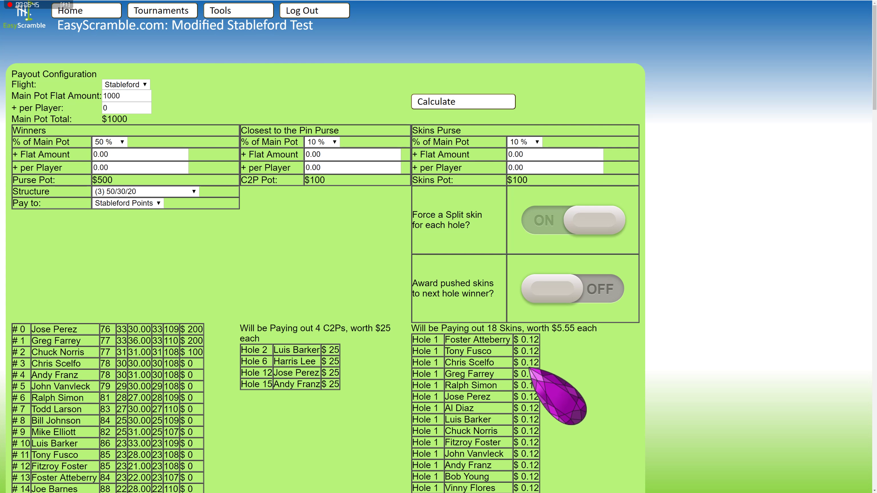
pyautogui.scroll(-1, 518, 366)
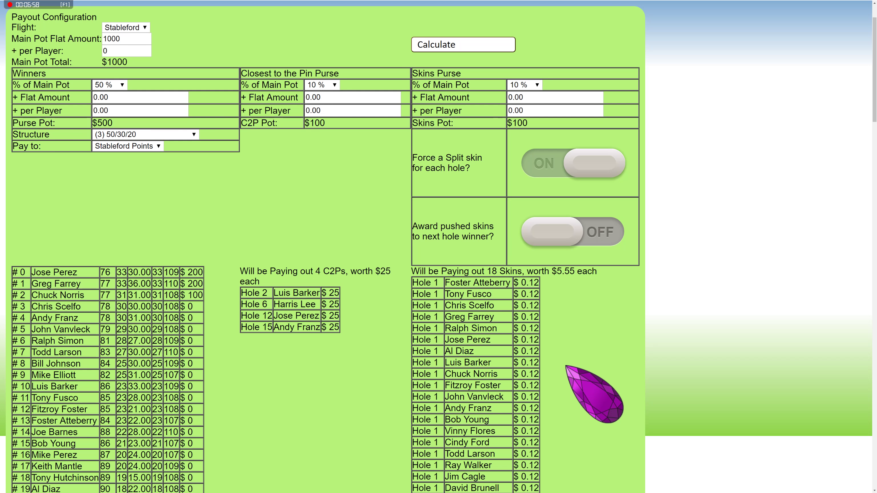
pyautogui.click(579, 160)
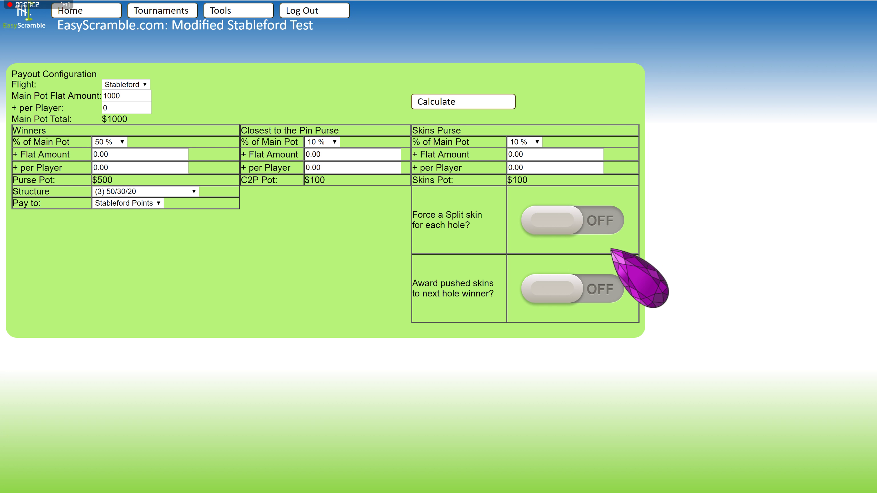
# Award pushed skins to the next hole winner, and calculate the payouts before and after setting the skins share to 18%.
pyautogui.click(557, 291)
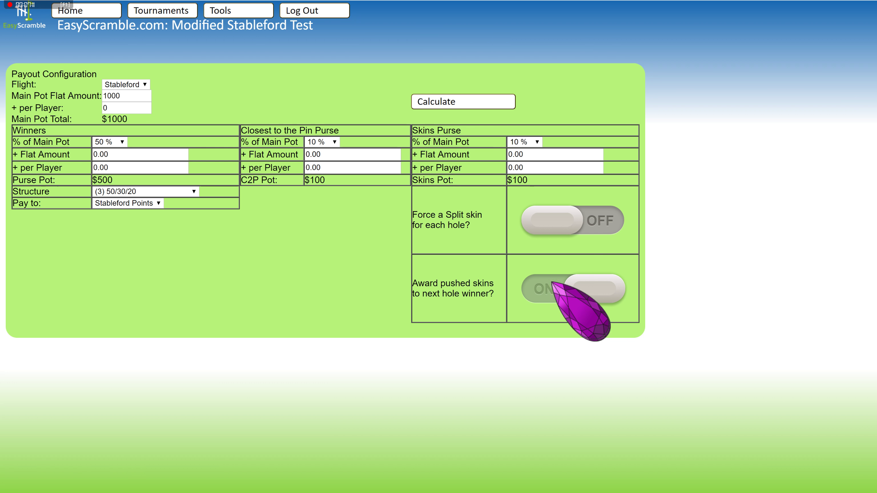
pyautogui.click(446, 99)
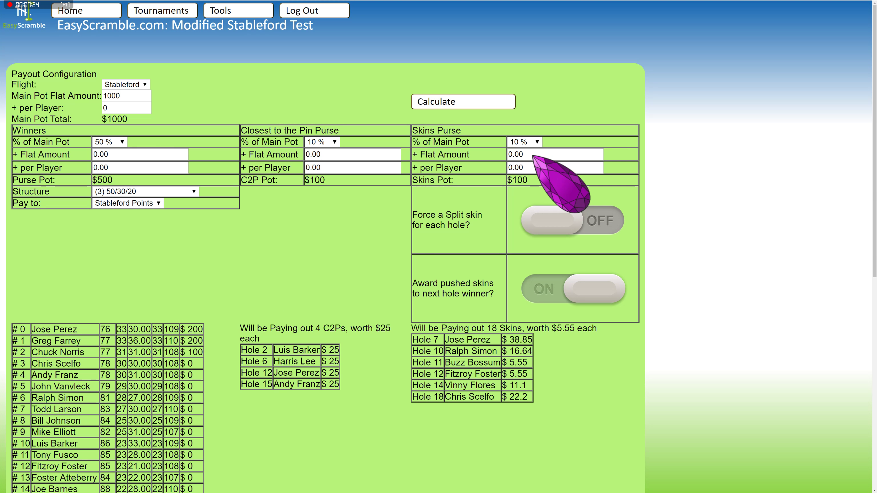
pyautogui.click(537, 142)
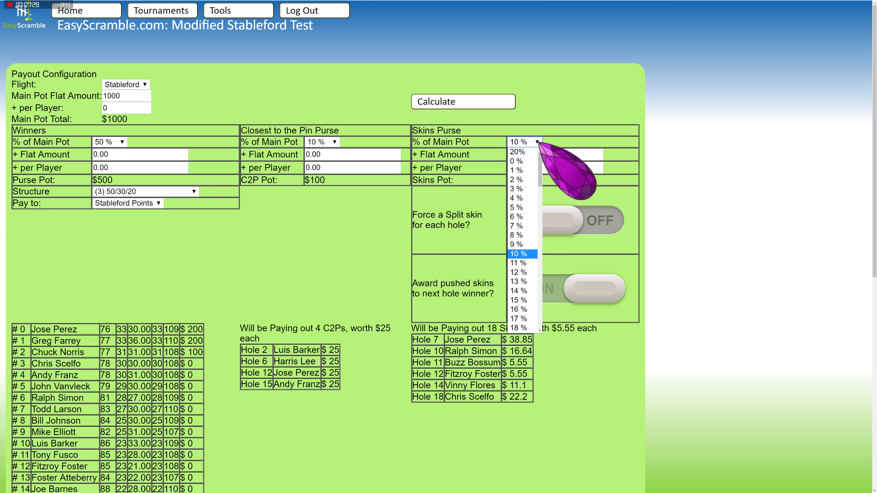
pyautogui.click(524, 311)
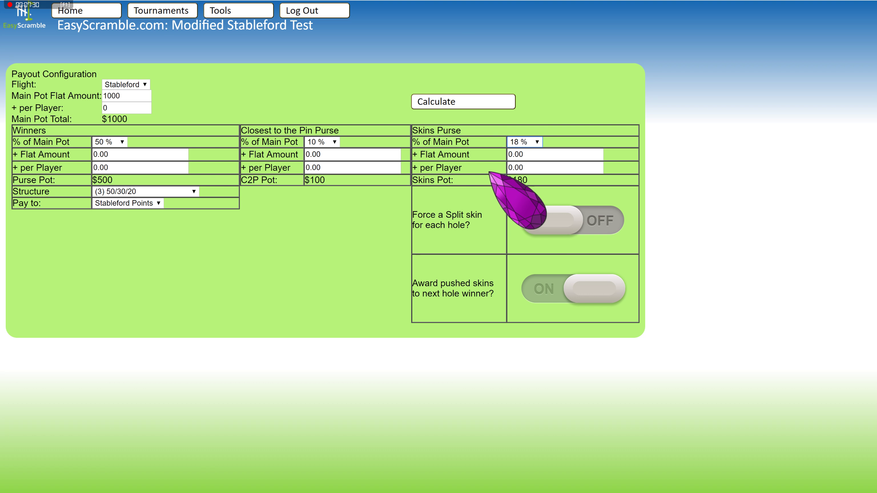
pyautogui.click(456, 107)
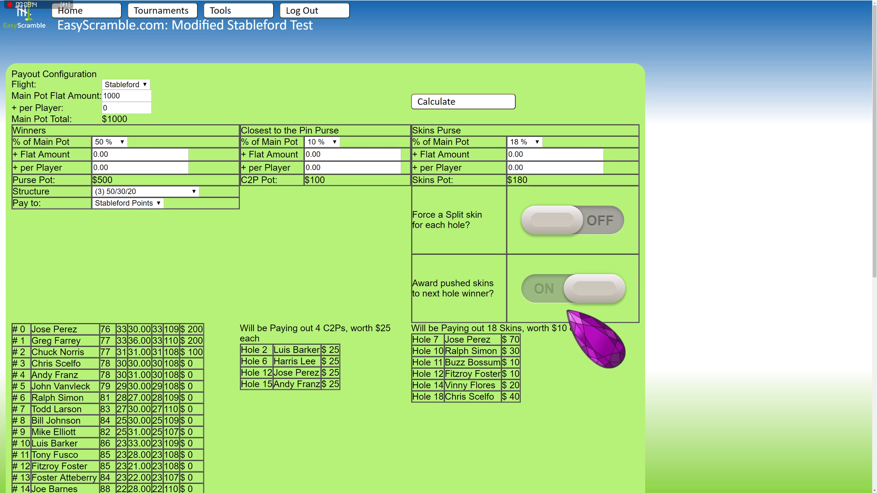
# Turn off awarding pushed skins to the next hole winner and recalculate the payouts.
pyautogui.click(592, 286)
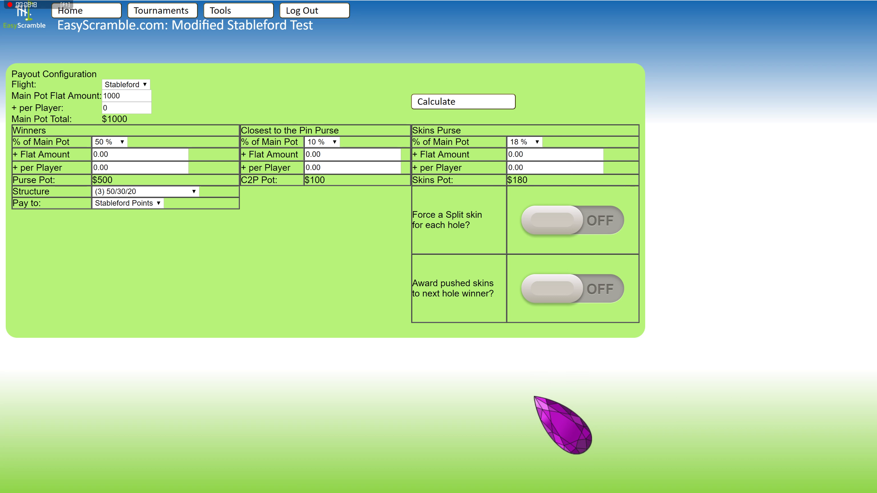
pyautogui.click(455, 101)
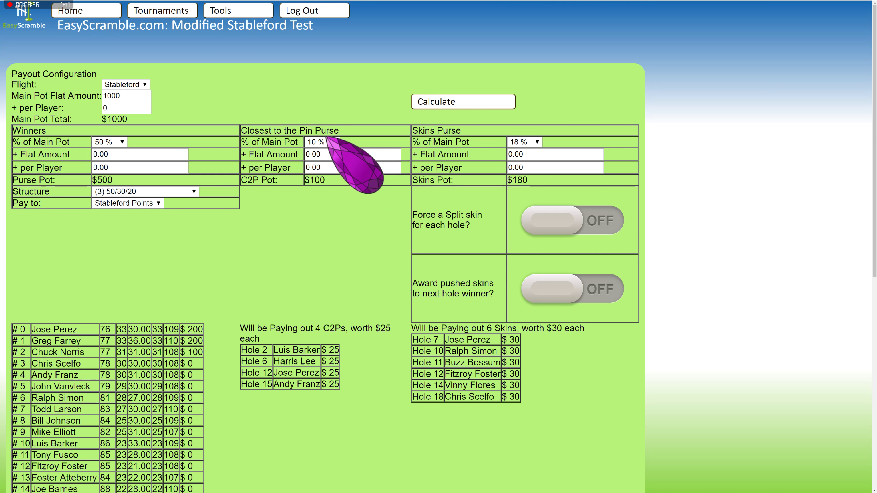
# Fund the closest-to-the-pin purse with 0% of the main pot plus a flat amount of 500, and calculate the payouts.
pyautogui.click(334, 142)
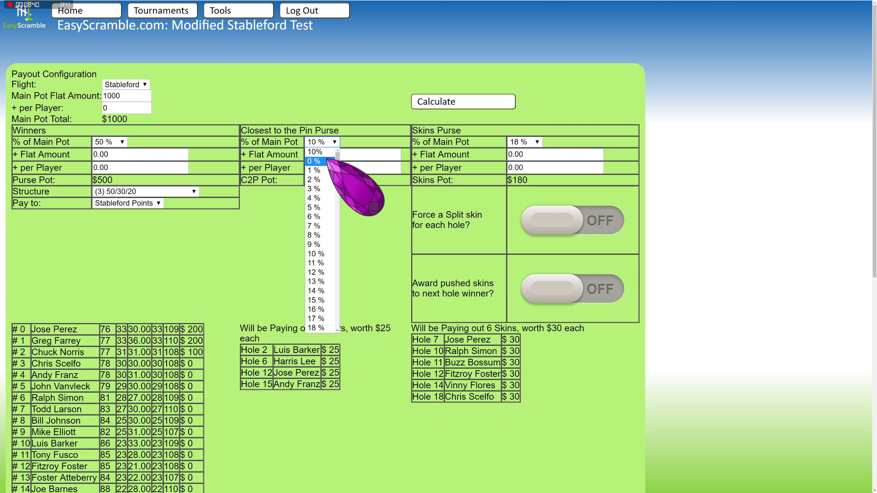
pyautogui.click(326, 160)
pyautogui.moveTo(329, 155); pyautogui.dragTo(267, 153)
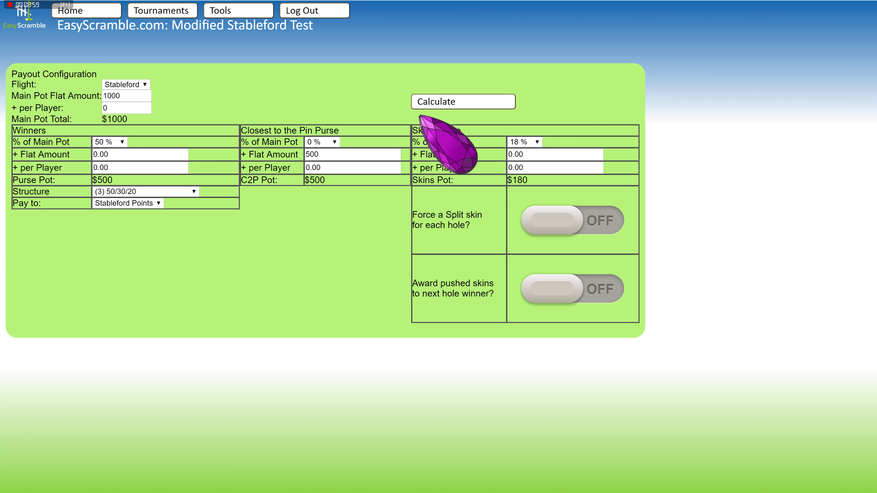
pyautogui.click(442, 103)
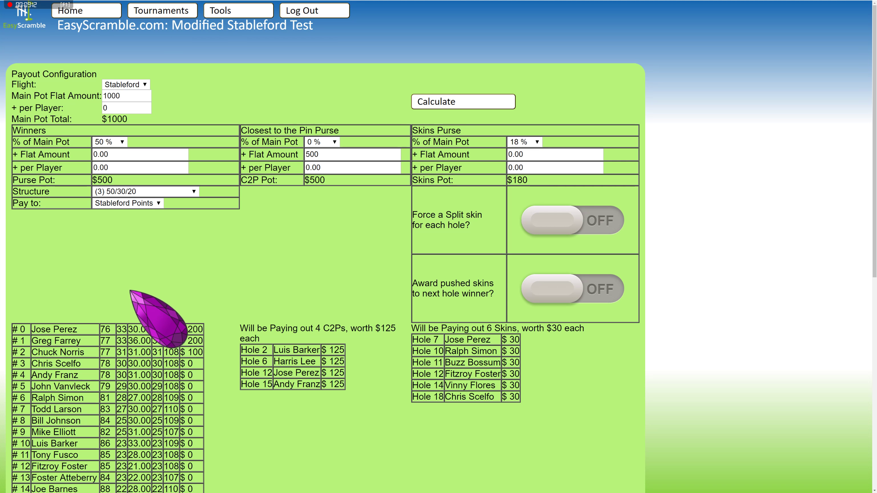
pyautogui.moveTo(24, 4)
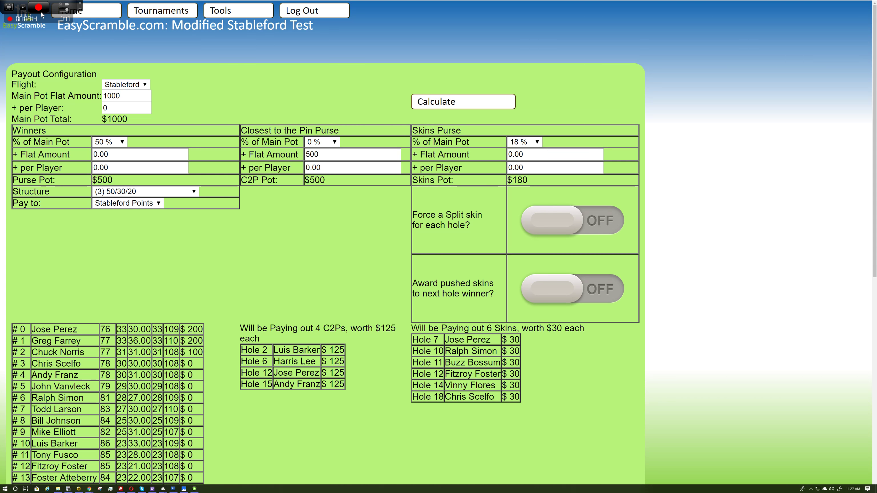